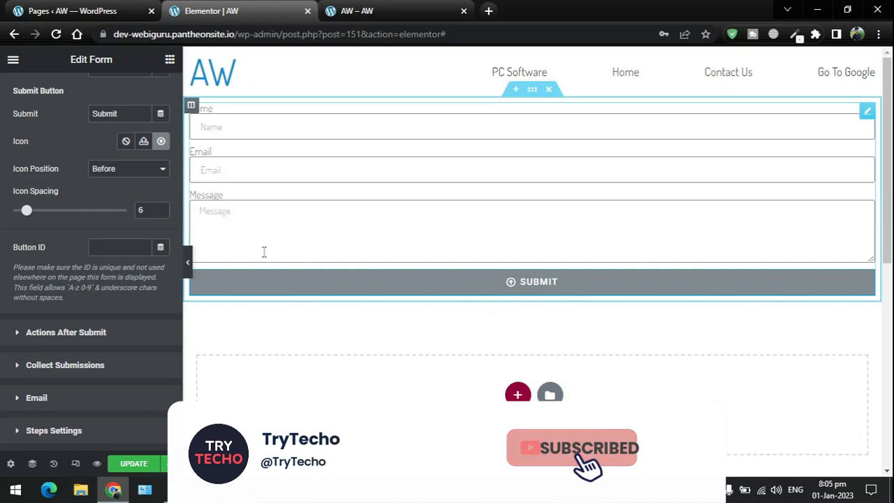
click(367, 14)
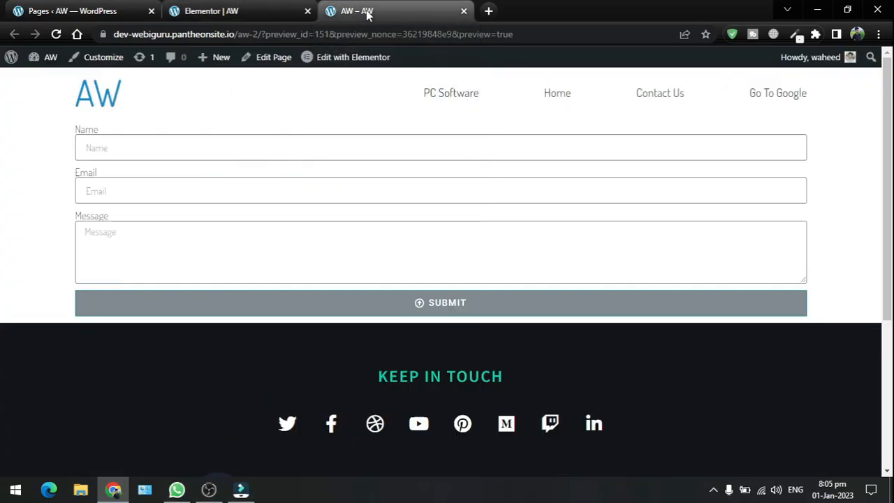
click(489, 11)
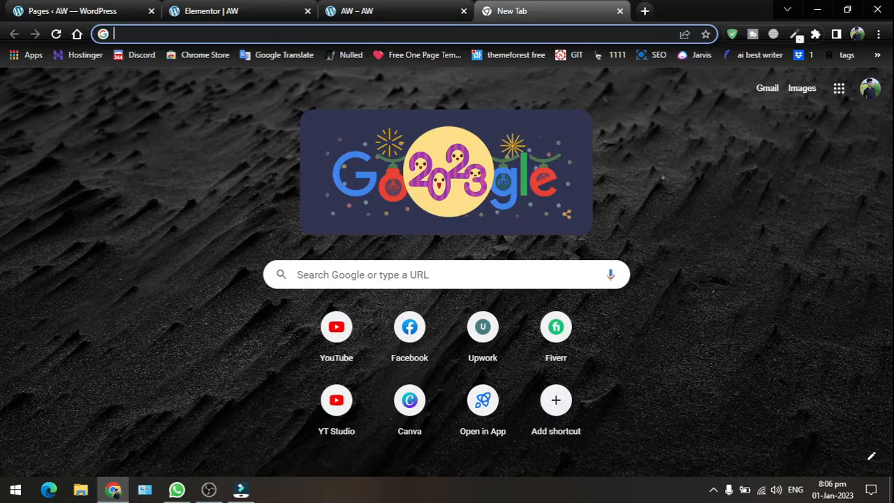
click(377, 11)
click(552, 8)
click(363, 8)
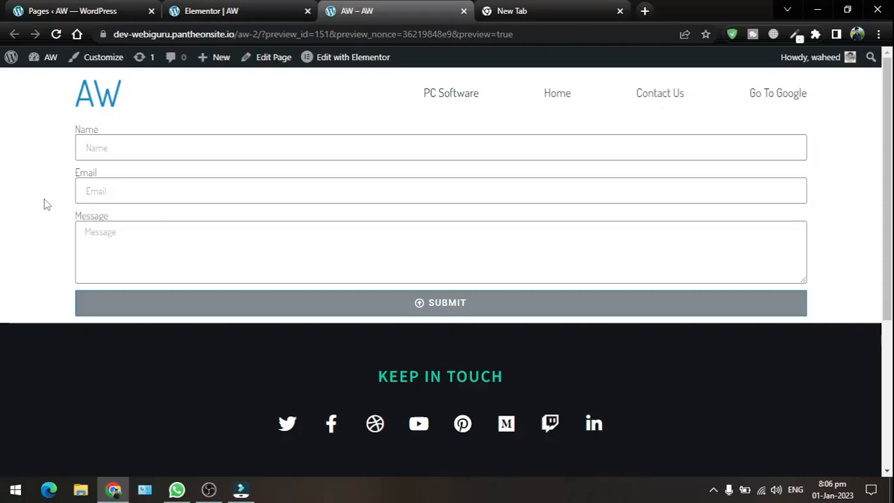
Remove the Collect Submissions and Email actions from the form's Actions After Submit setting in the Elementor editor.
click(235, 17)
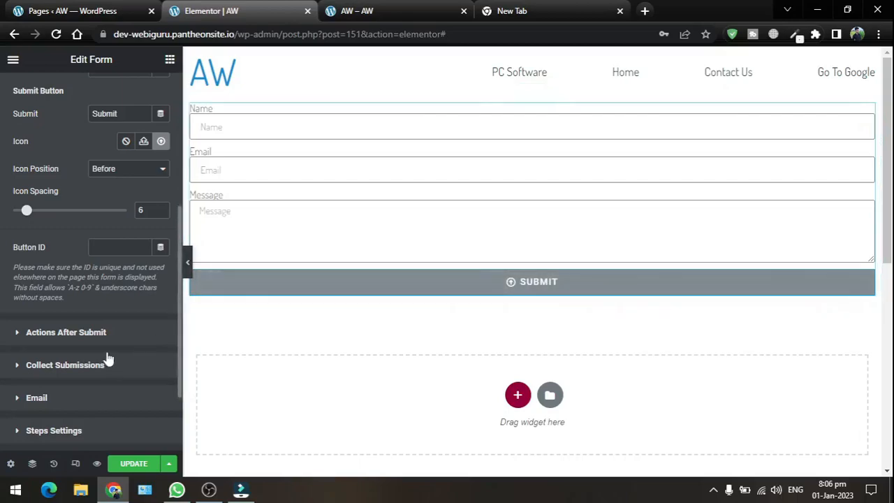
click(19, 336)
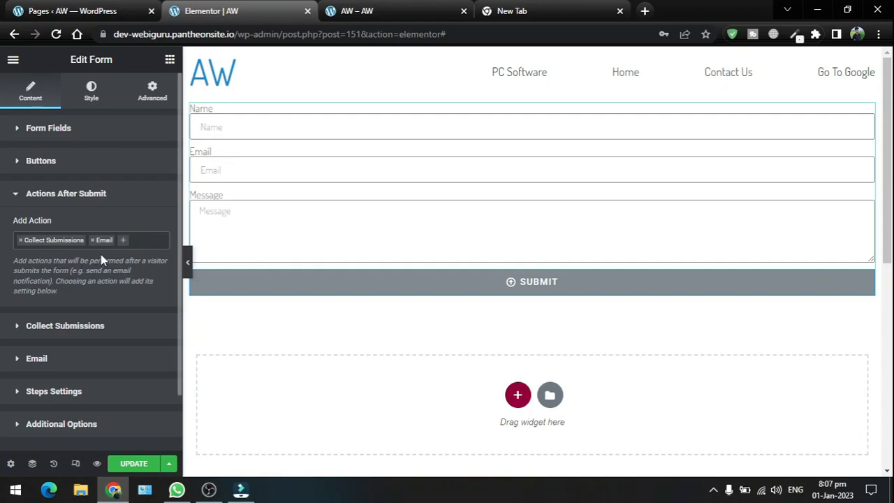
click(20, 240)
click(20, 240)
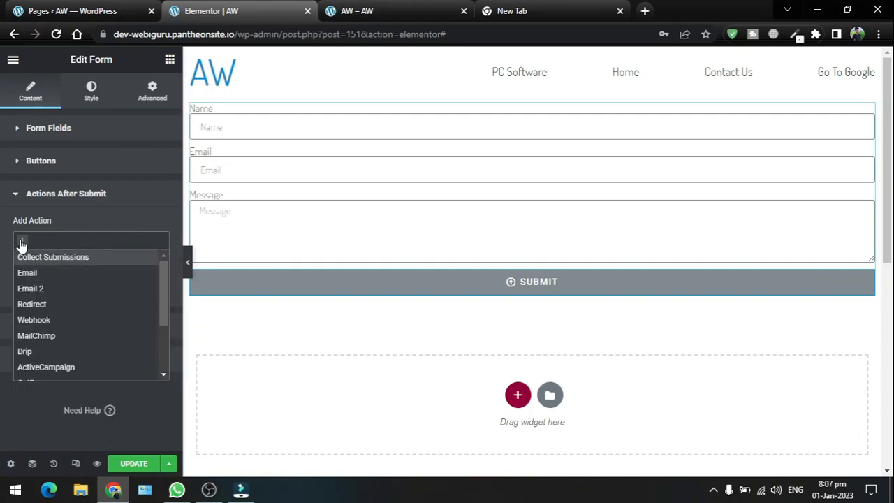
click(21, 242)
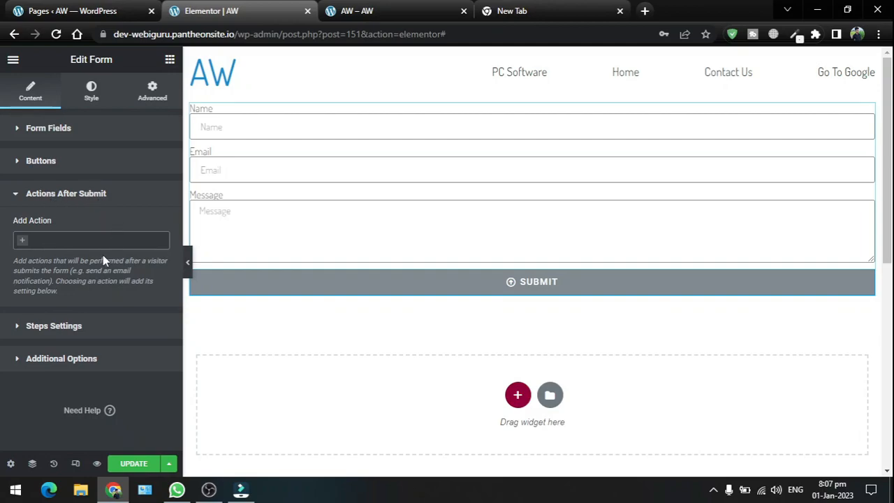
Try Collect Submissions as the form's after-submit action and remove it again.
click(23, 243)
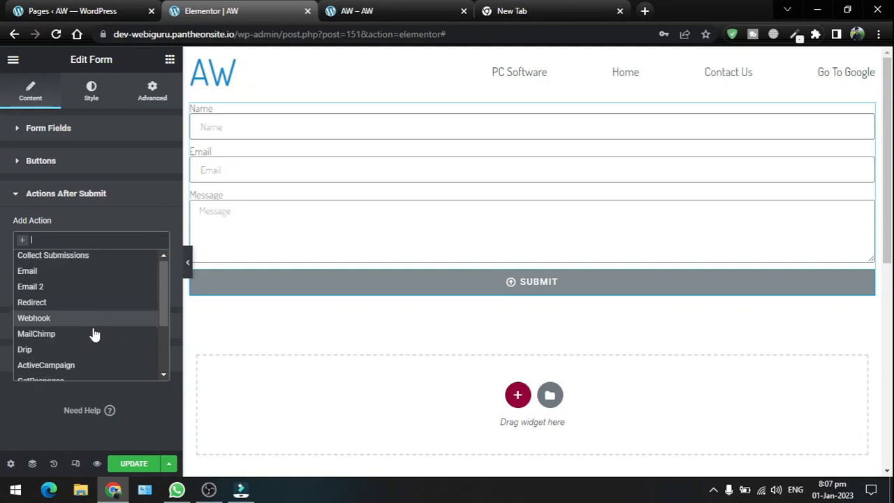
scroll(95, 333, down, 2)
scroll(54, 359, up, 3)
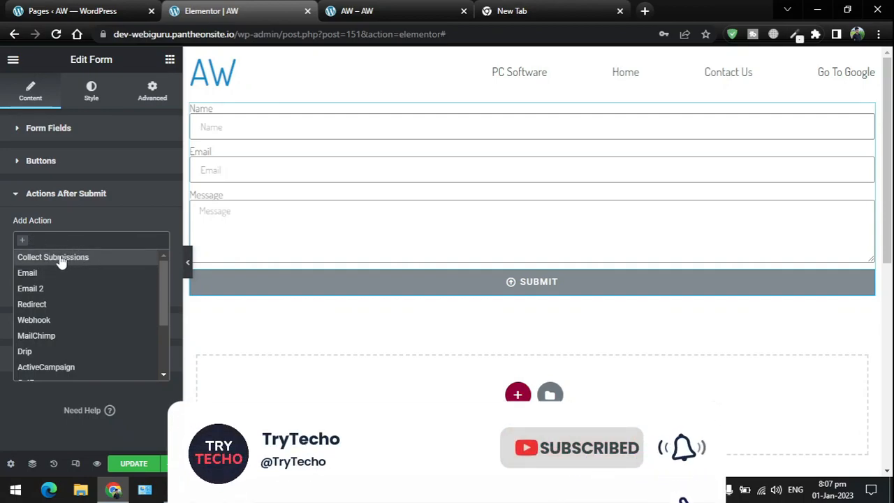
click(60, 259)
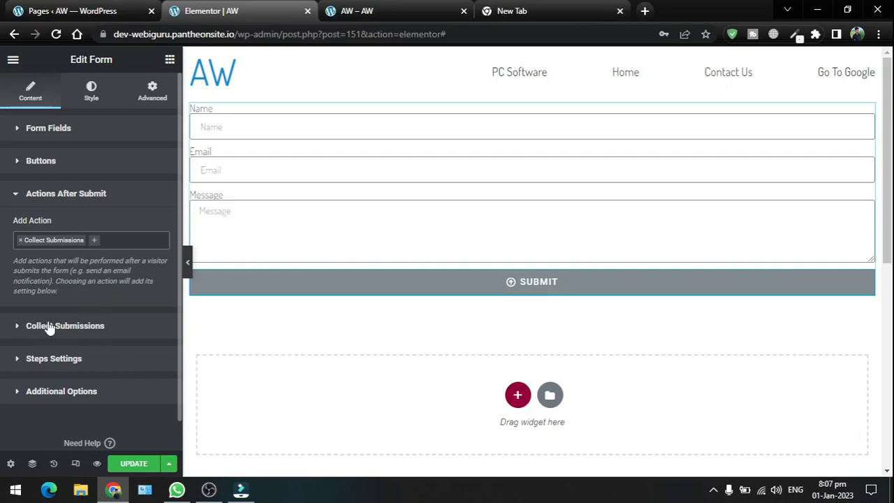
click(21, 240)
click(2, 246)
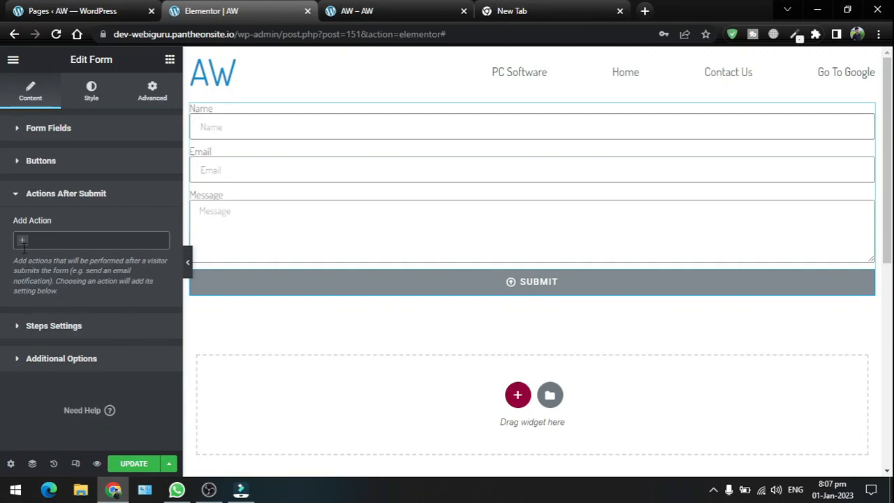
Try Email as the form's after-submit action and remove it again.
click(23, 242)
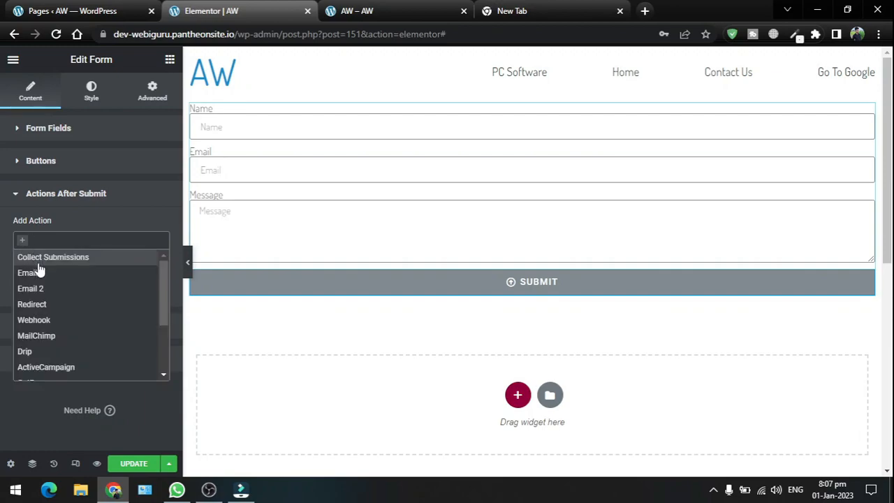
click(31, 275)
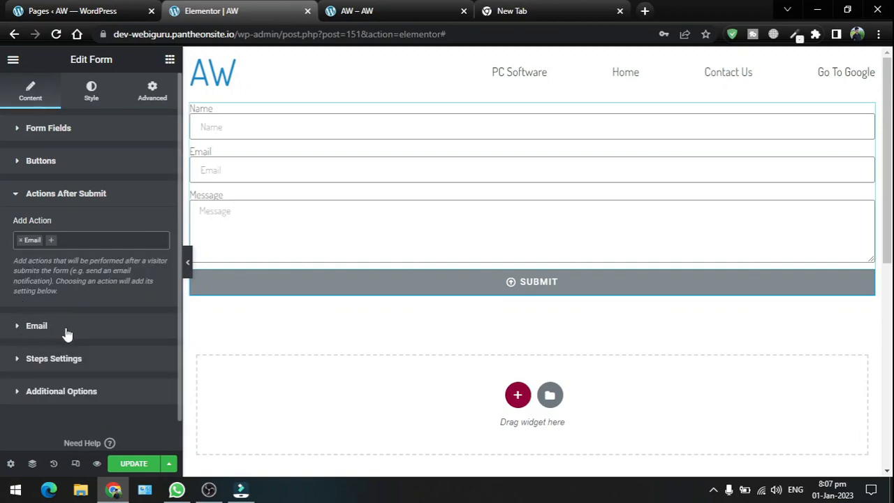
click(20, 240)
click(3, 238)
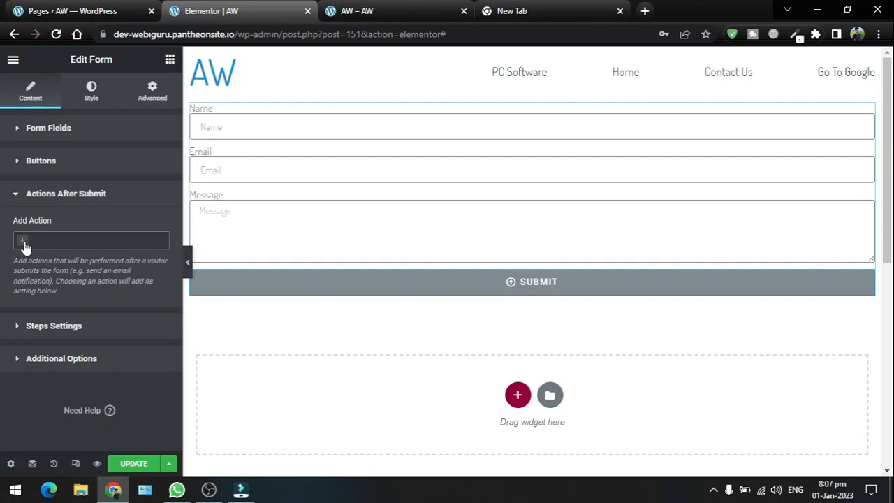
Add Collect Submissions to the form's empty list of after-submit actions.
click(24, 244)
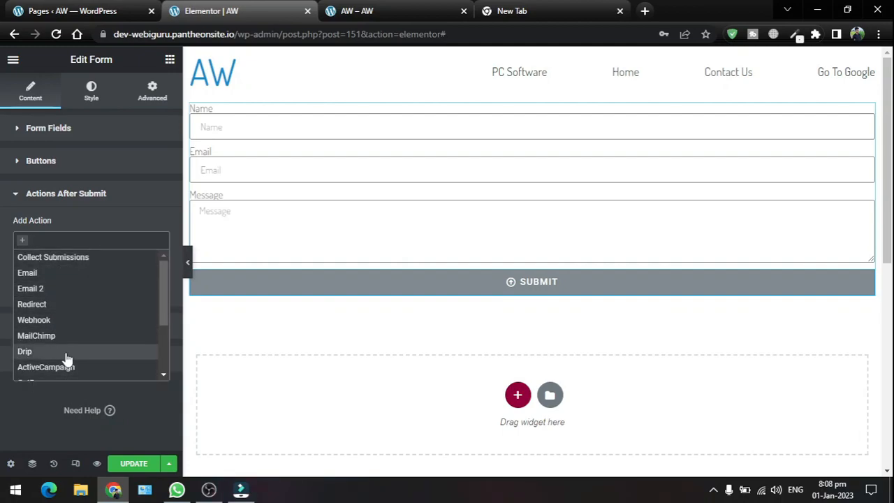
click(3, 239)
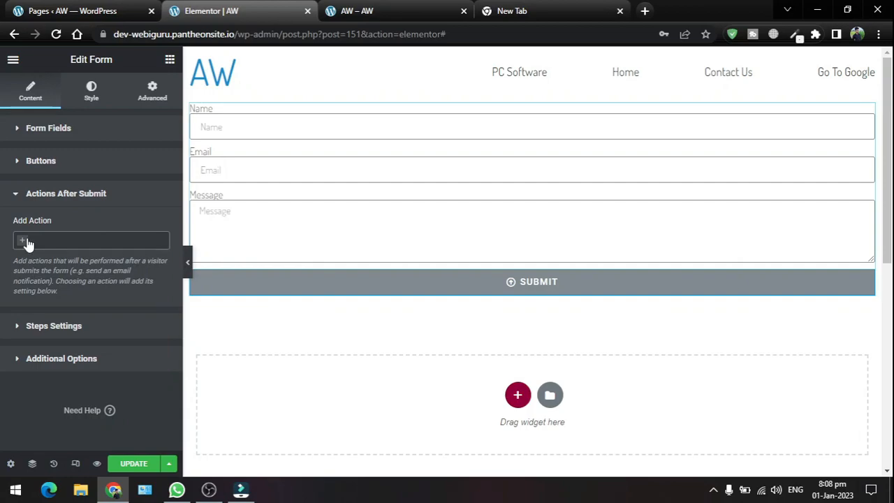
click(25, 243)
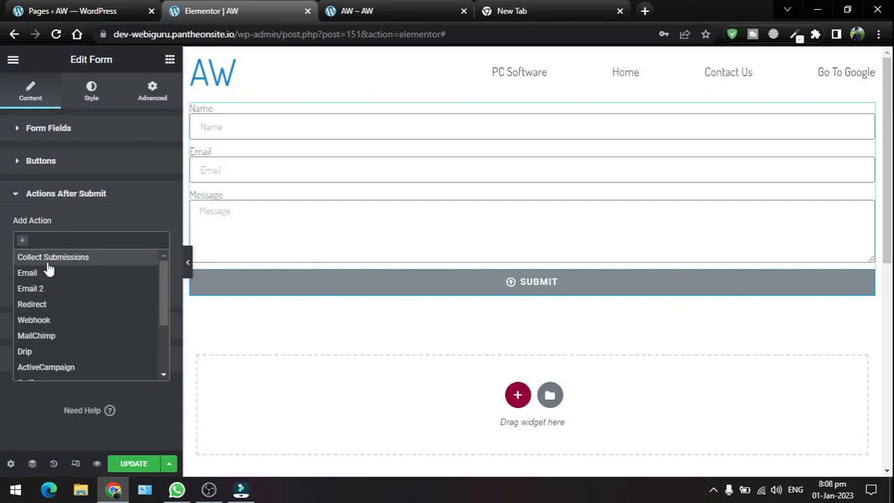
click(52, 259)
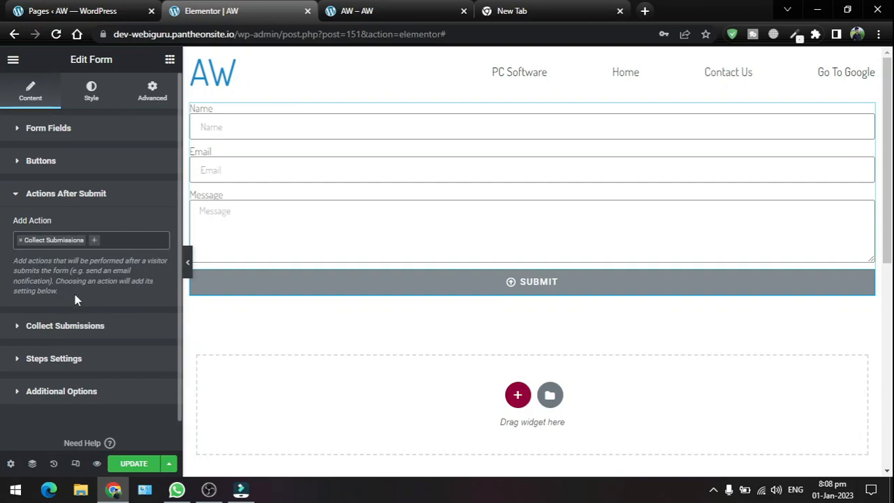
Open Elementor's form submissions list in the WordPress admin.
click(359, 10)
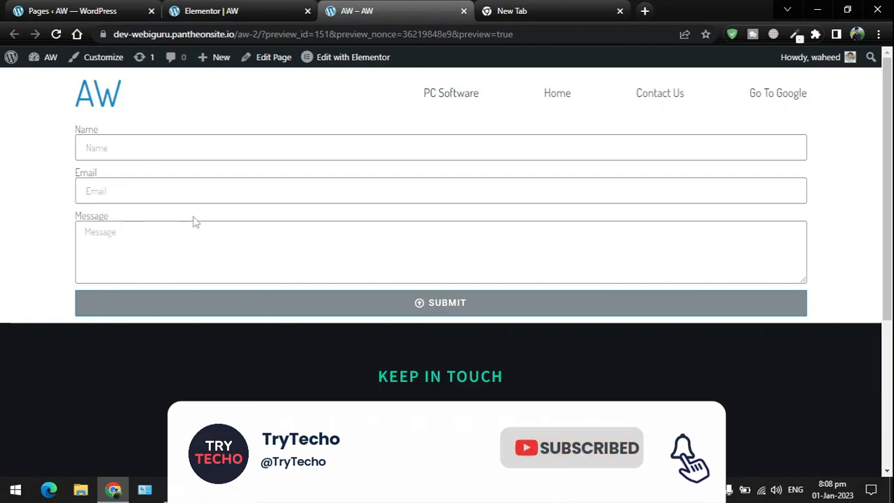
click(49, 7)
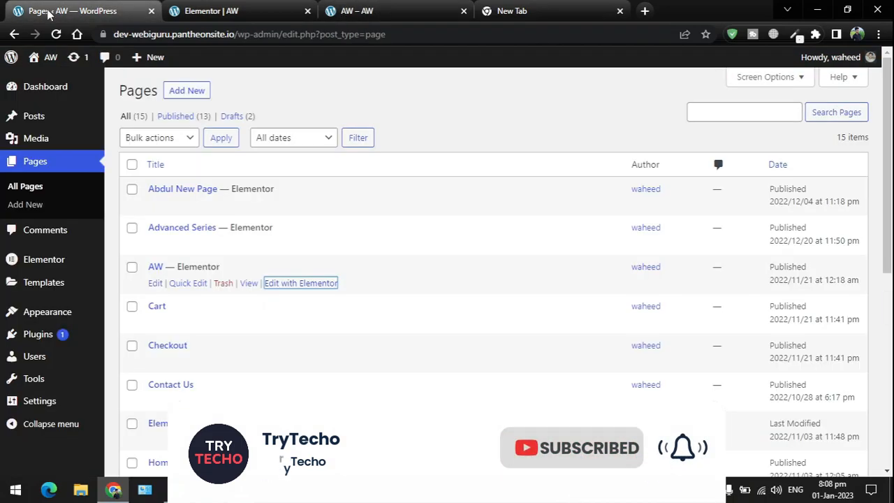
mouse_move(42, 286)
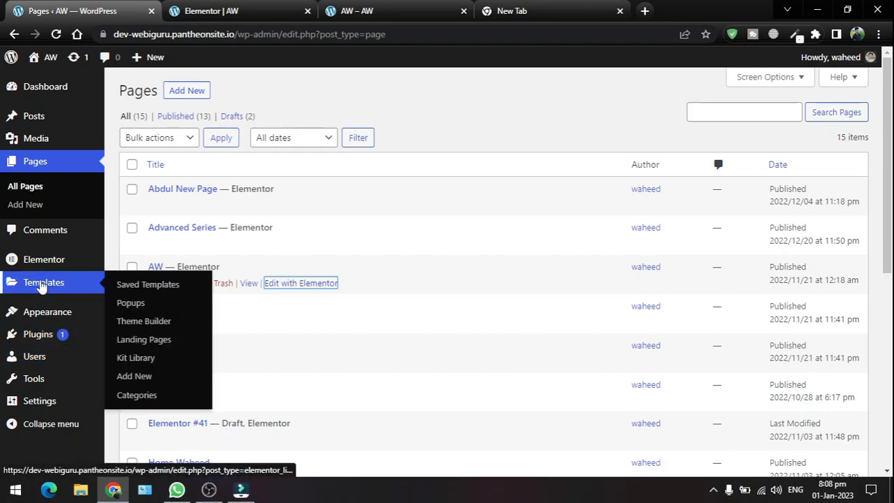
mouse_move(60, 262)
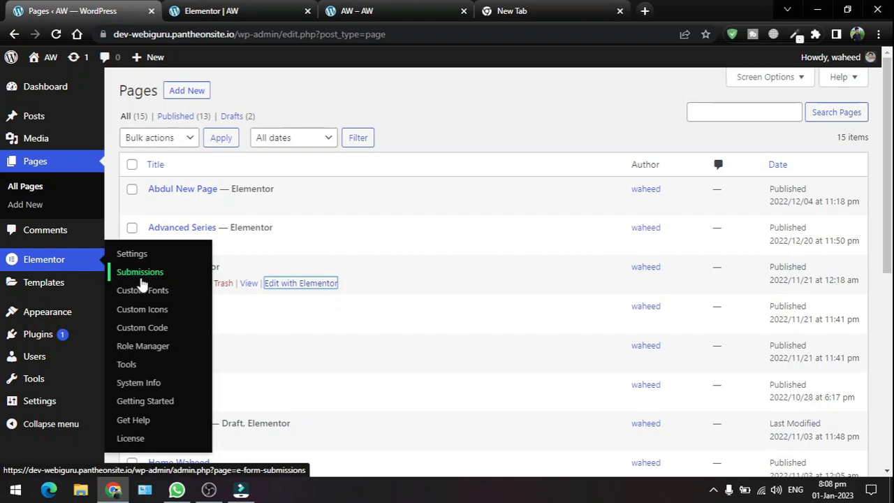
click(140, 273)
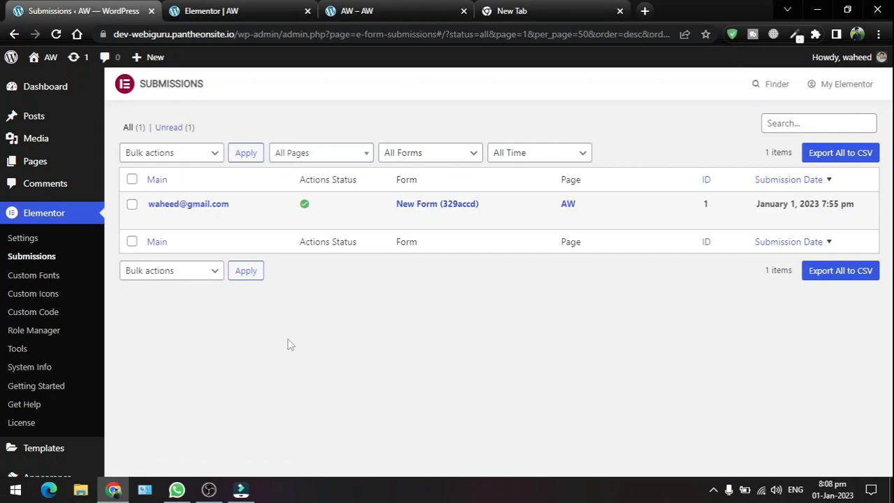
Open the only submission in the list and examine its field values, actions log and creation date and time.
mouse_move(174, 206)
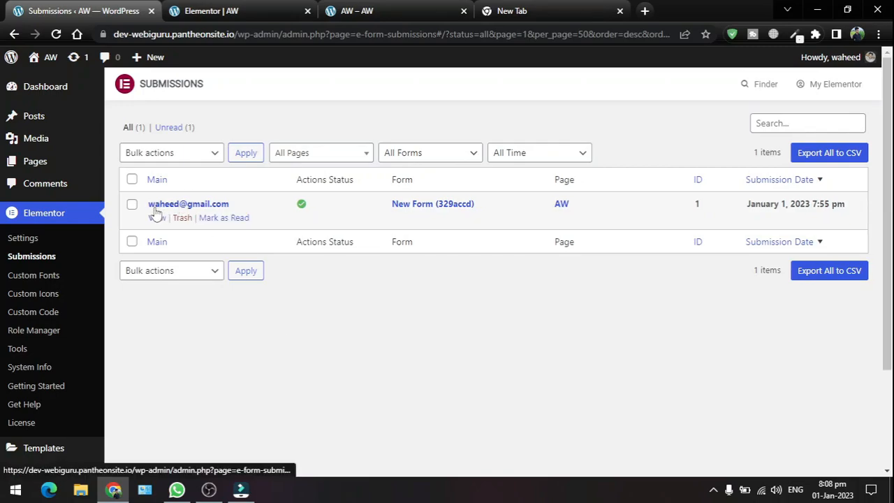
click(208, 208)
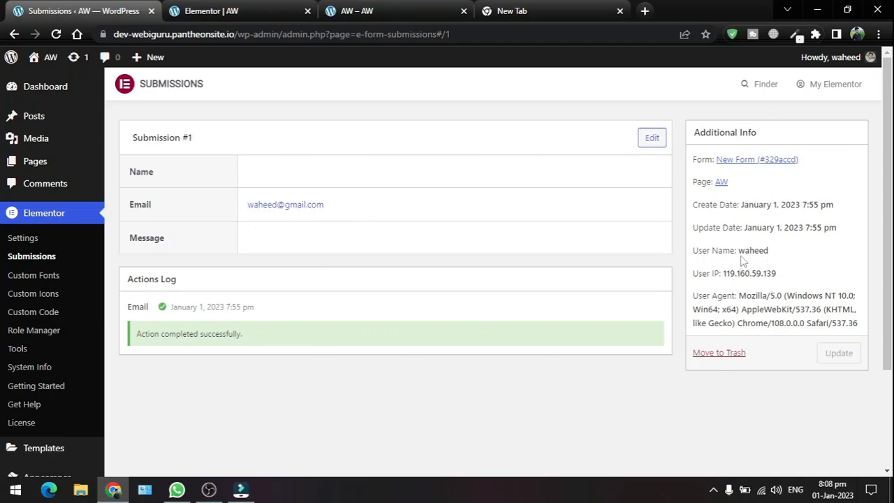
drag(740, 204, 777, 208)
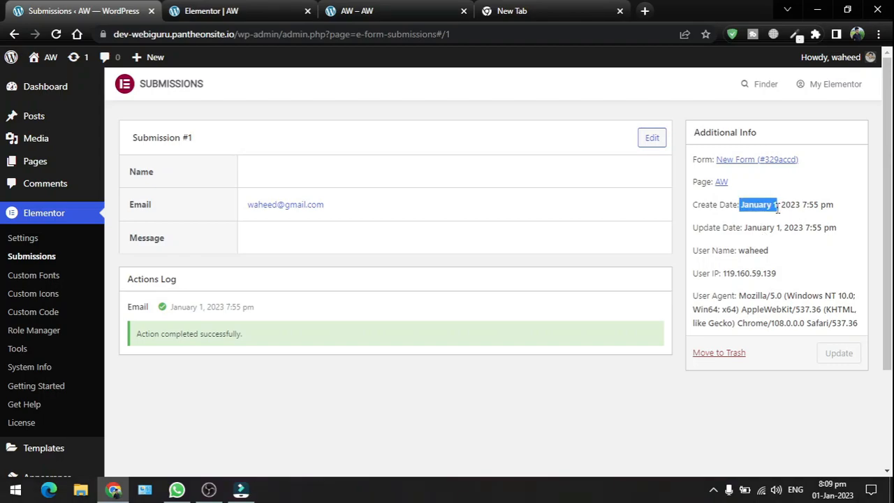
click(761, 219)
drag(780, 203, 755, 220)
click(761, 220)
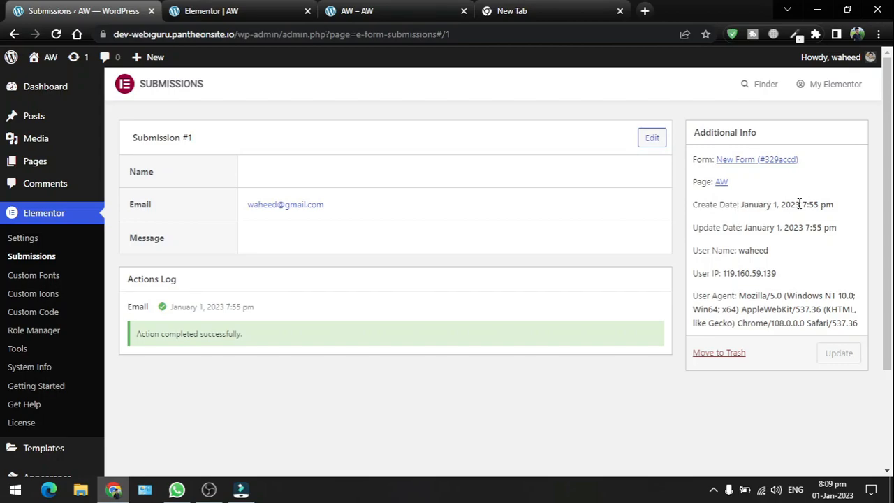
drag(839, 201, 803, 205)
click(812, 222)
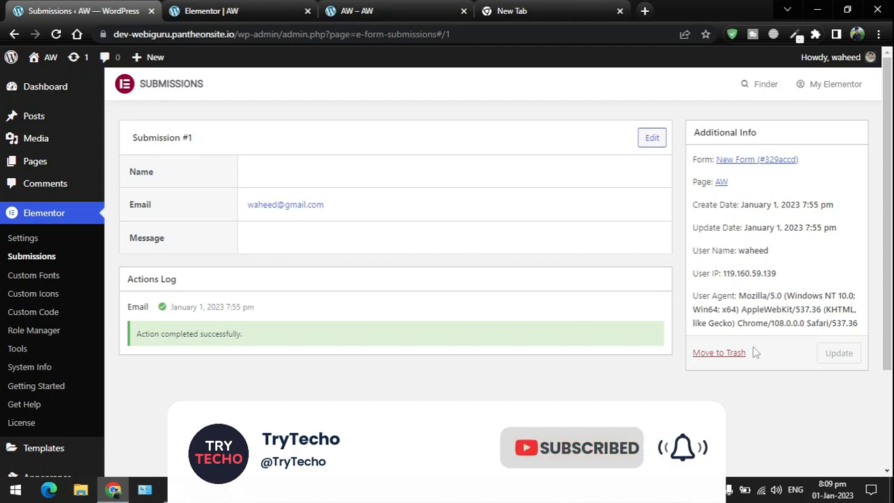
scroll(772, 320, down, 1)
scroll(772, 318, up, 1)
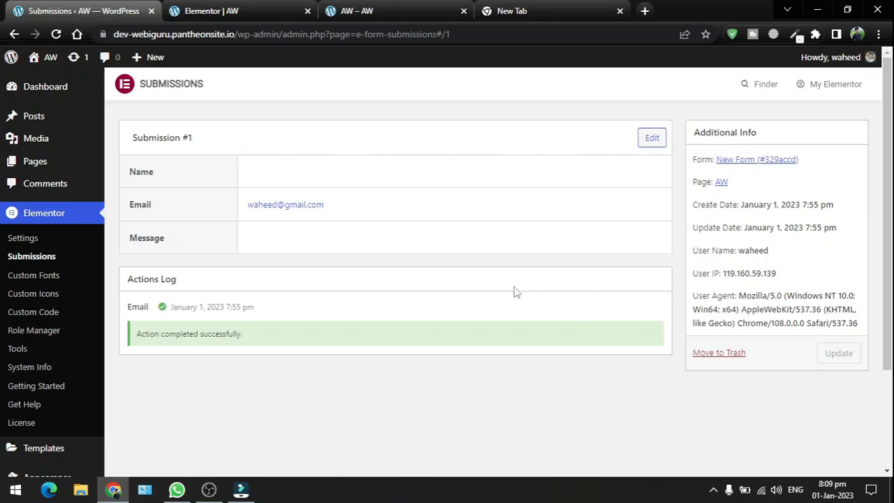
Review the form's after-submit action in the Elementor editor and return to the list of all submissions.
click(266, 6)
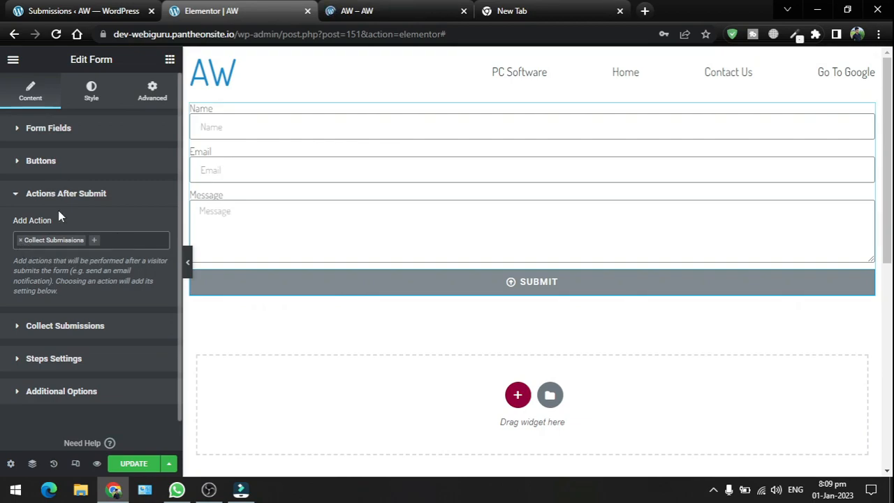
click(64, 5)
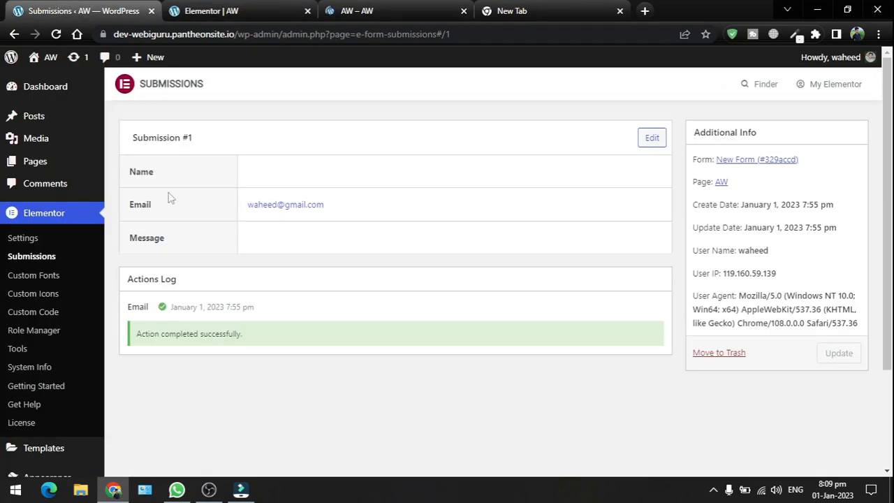
click(32, 258)
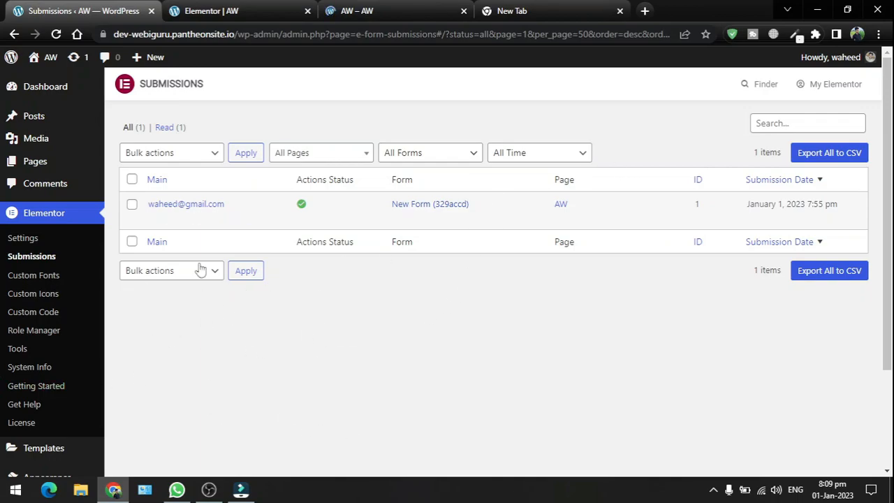
Remove the Collect Submissions action from the form's after-submit actions in the Elementor editor.
click(361, 7)
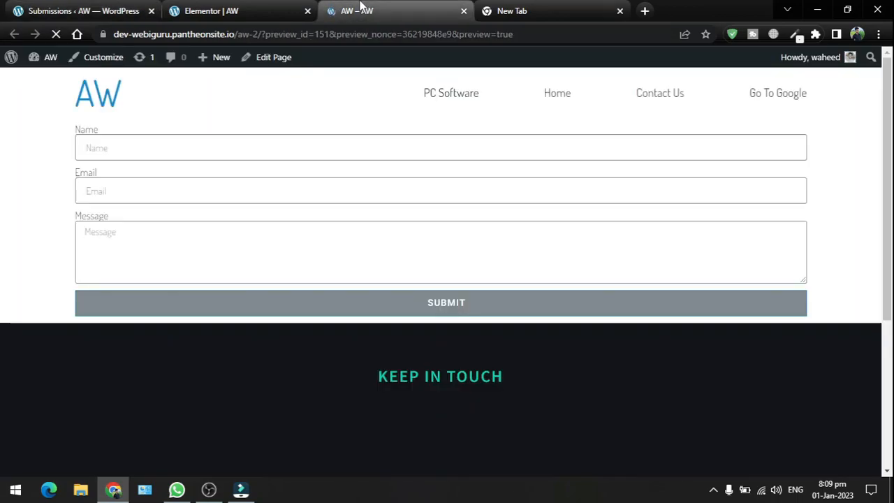
click(213, 7)
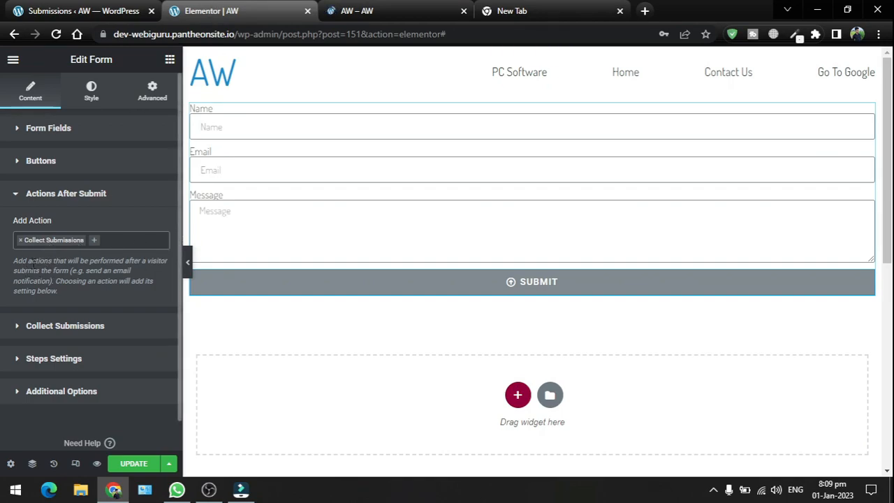
click(21, 240)
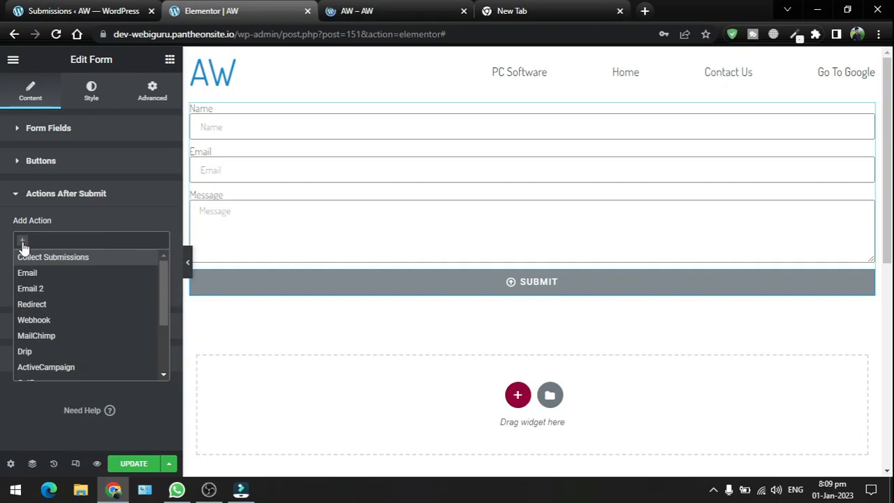
Add the Email action to the form's Actions After Submit.
click(22, 241)
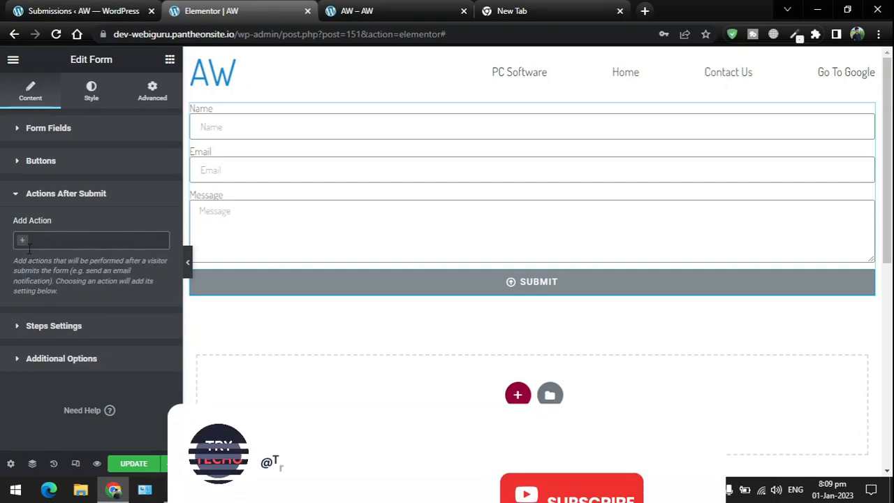
click(32, 242)
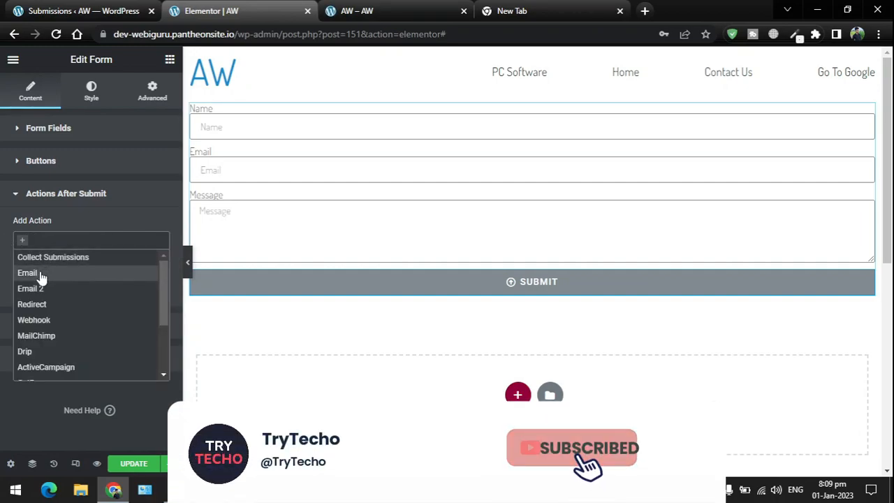
click(36, 274)
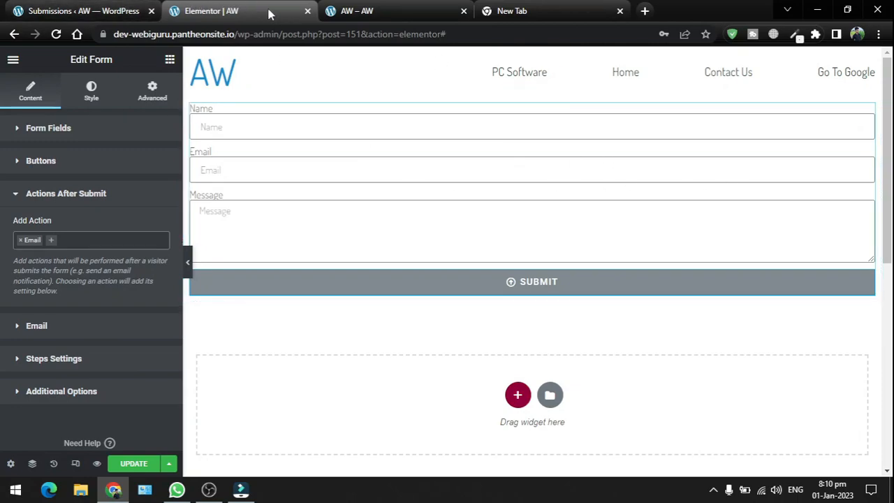
Open the form's Email action settings, examine the recipient address and collapse the section.
click(34, 329)
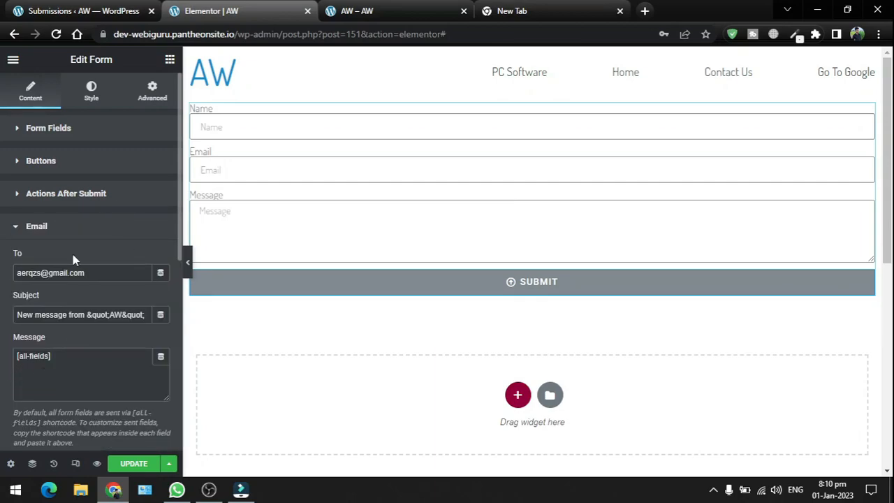
drag(17, 274, 84, 274)
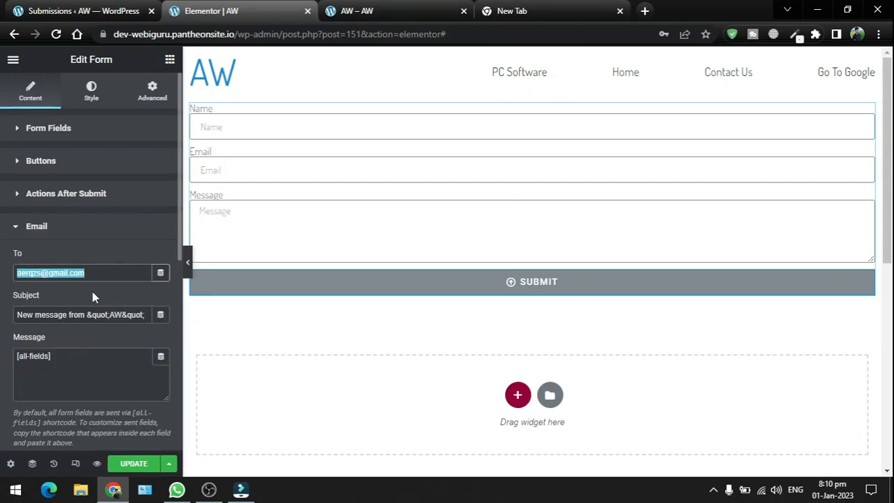
click(93, 292)
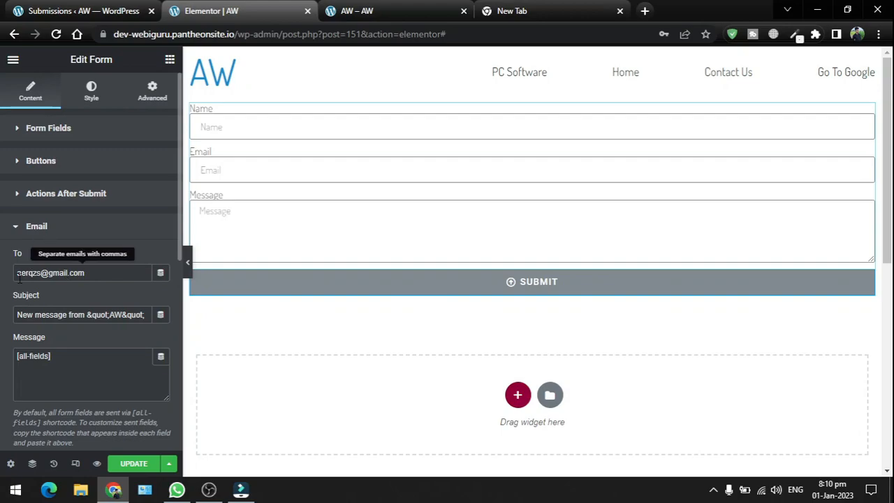
click(15, 232)
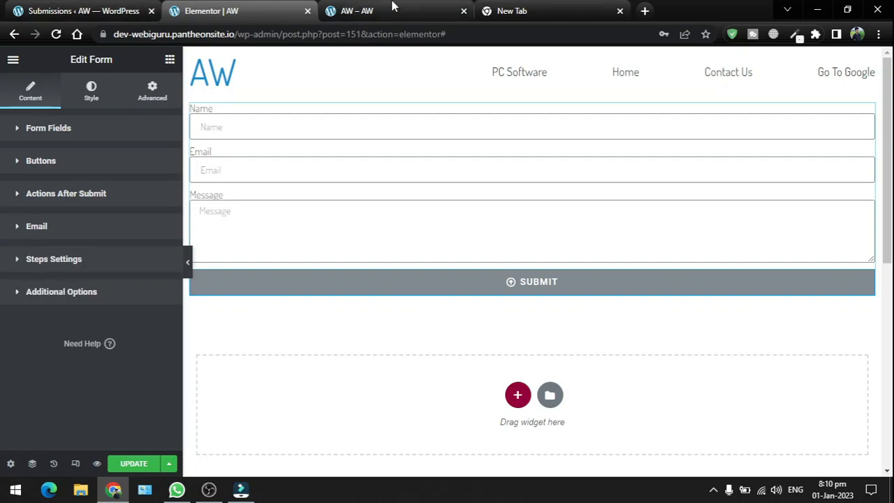
Switch to the page preview and look over the form's Name, Email and Message fields.
click(357, 10)
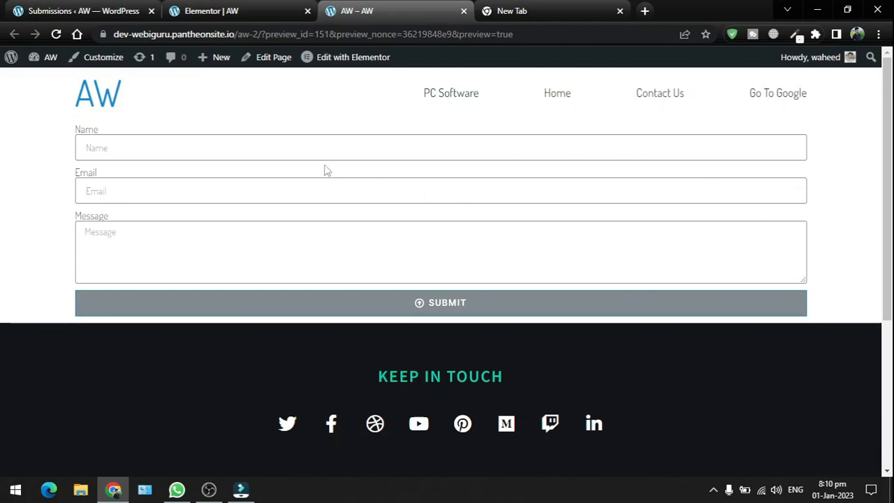
click(113, 142)
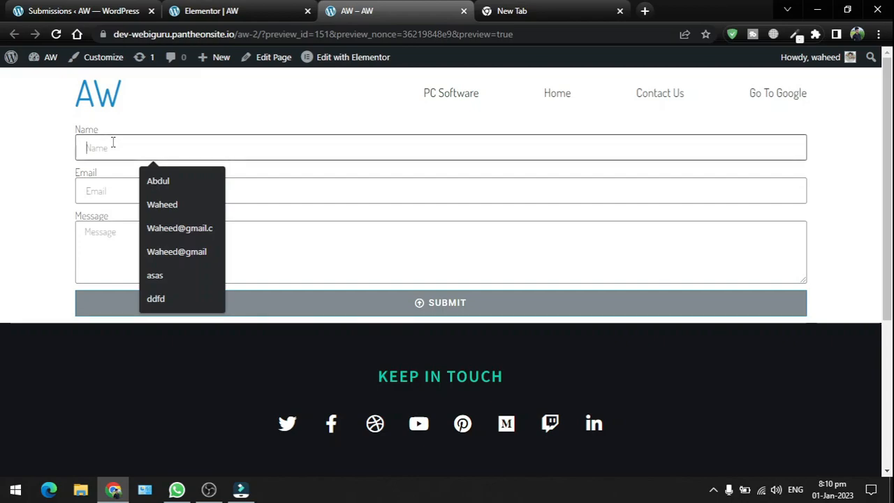
click(93, 193)
click(89, 240)
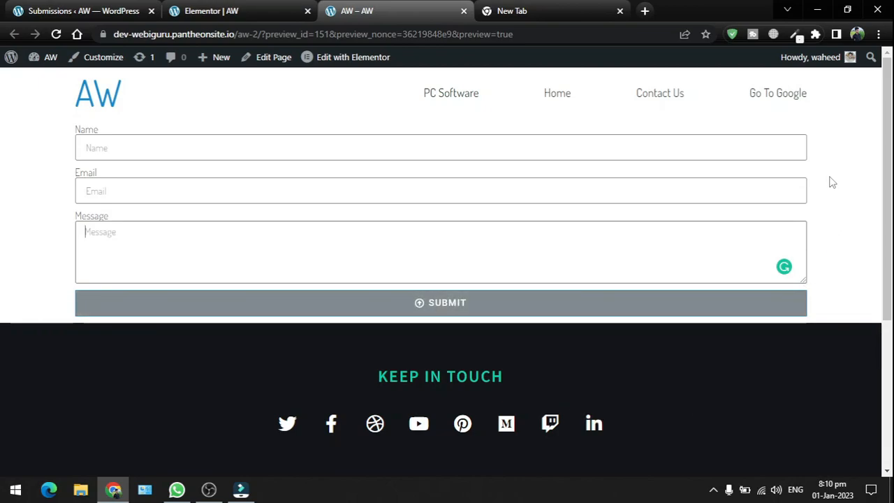
Review the recipient address in the Email action settings and check the logged-in WordPress account in the admin.
click(241, 11)
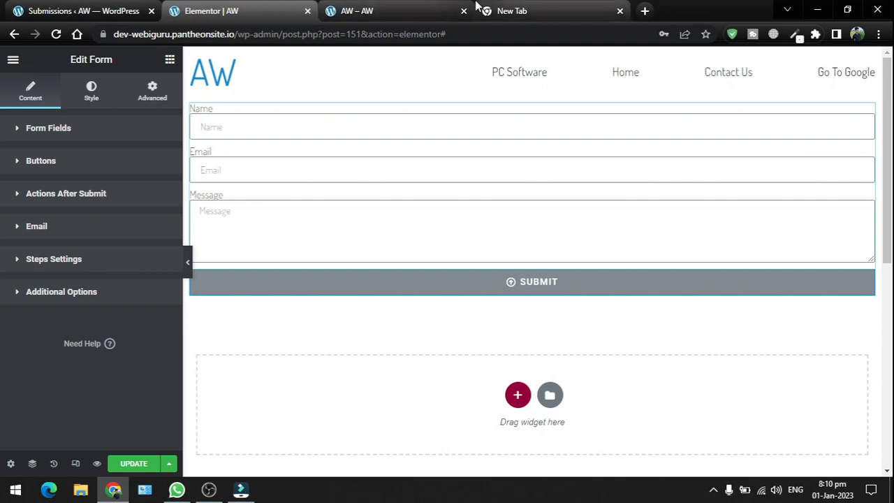
click(70, 238)
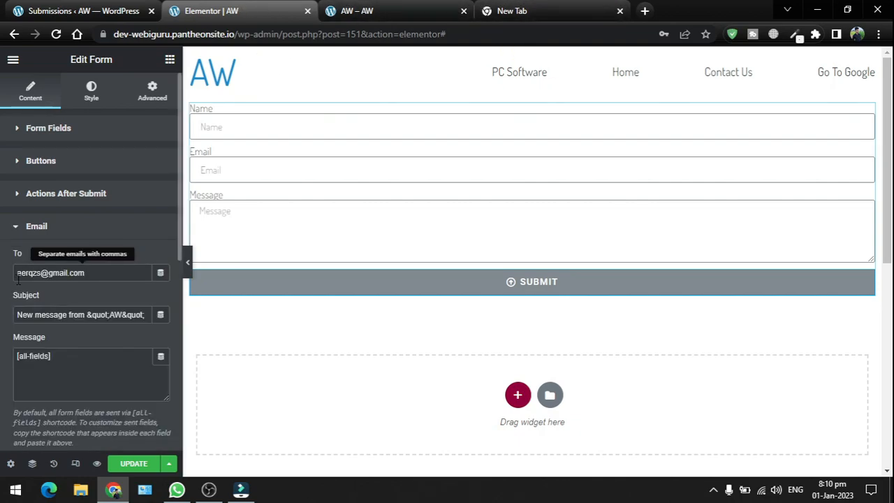
drag(18, 278, 98, 280)
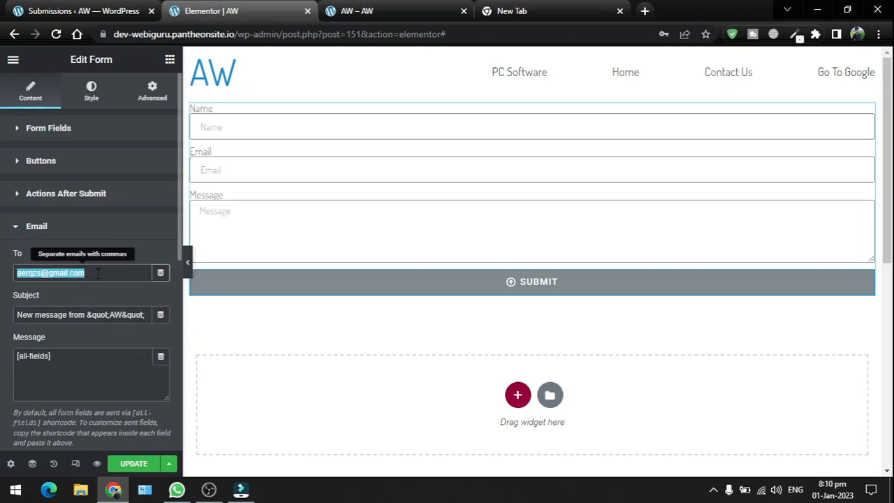
click(89, 11)
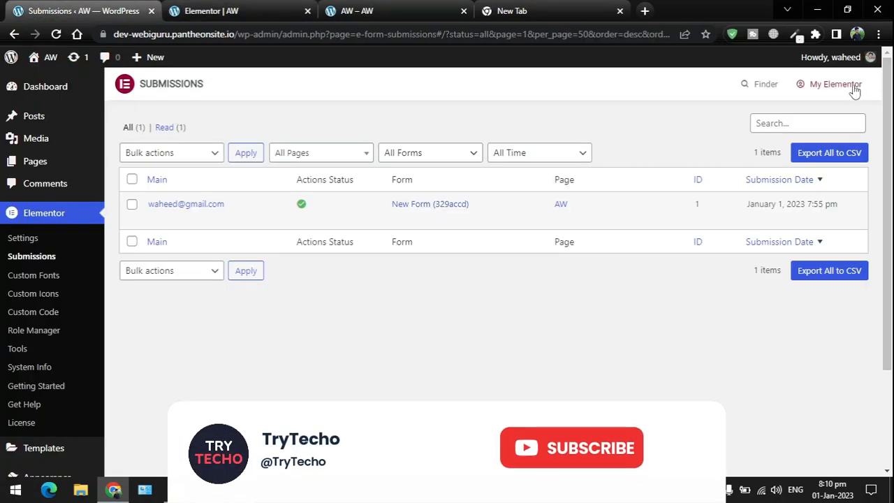
mouse_move(831, 57)
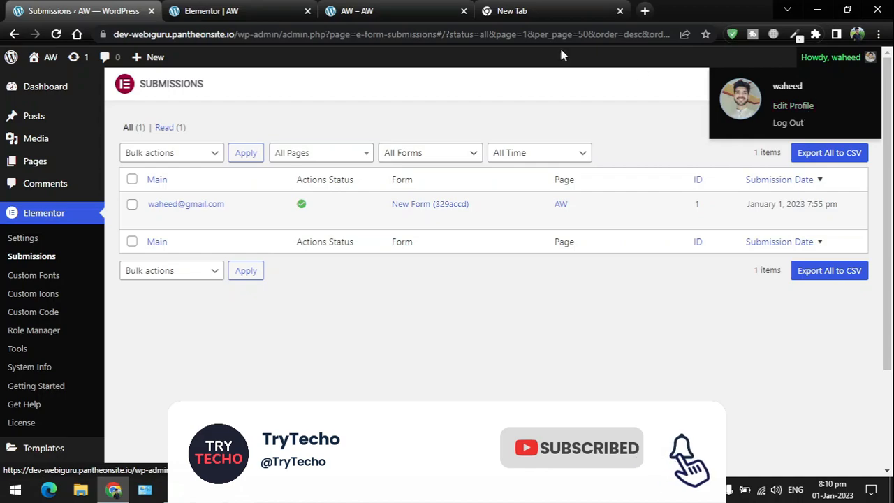
click(211, 11)
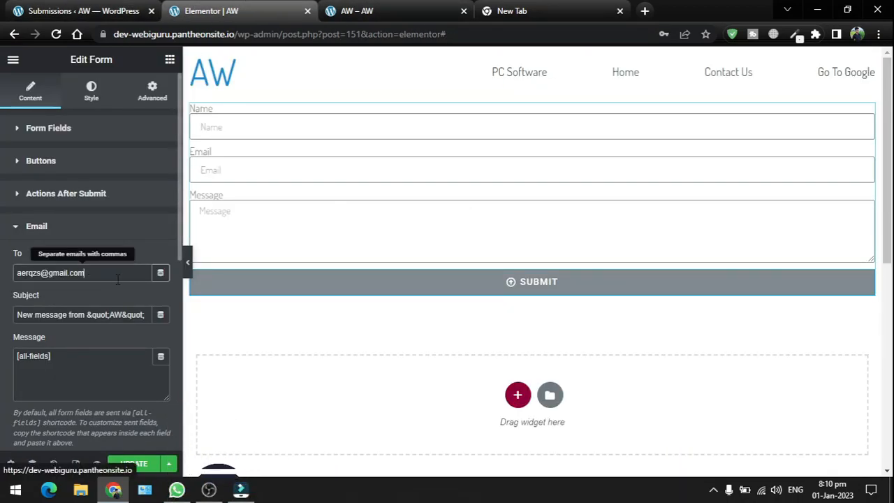
Examine the Email action's subject, message, sender, reply-to, Cc, Bcc and metadata settings.
scroll(41, 292, down, 2)
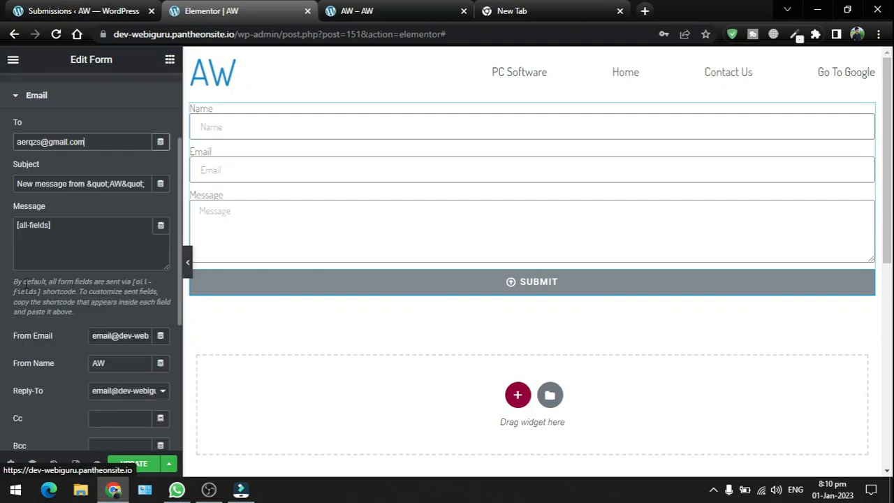
scroll(25, 285, up, 1)
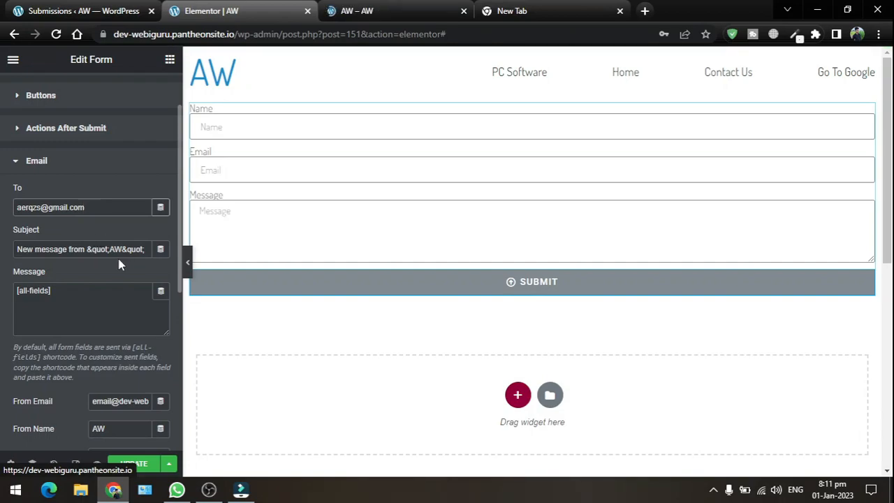
drag(123, 250, 29, 249)
click(29, 249)
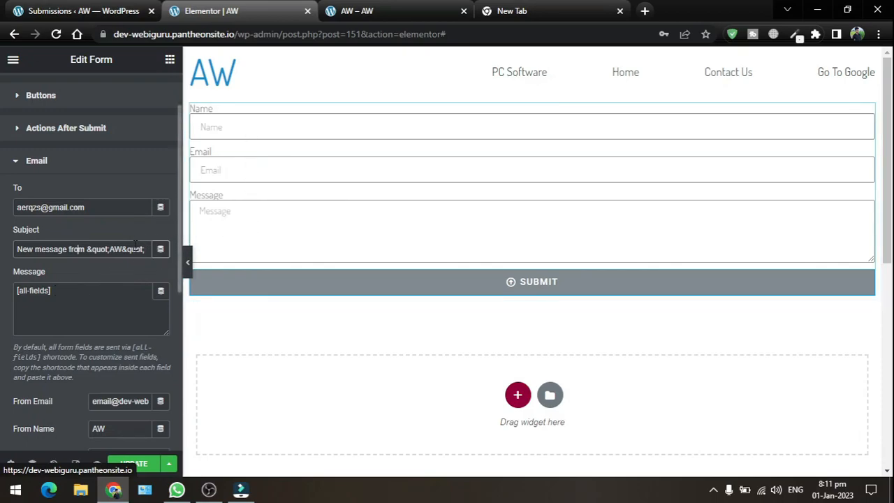
scroll(105, 280, down, 1)
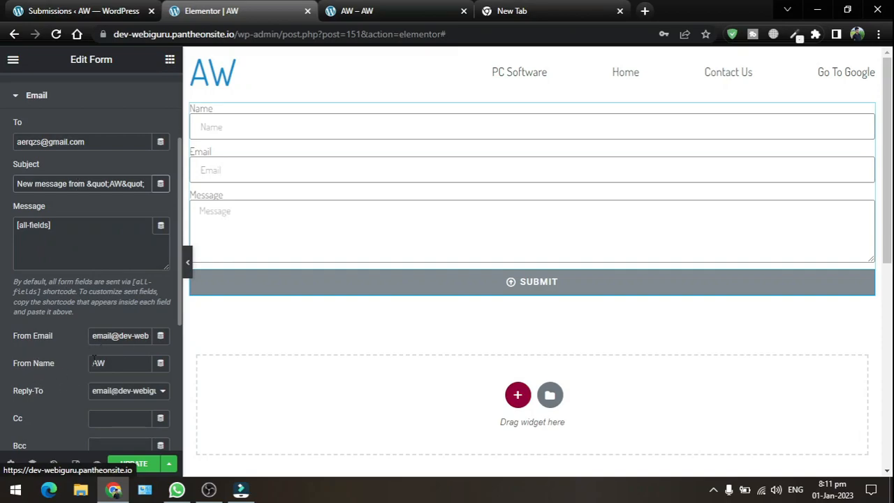
drag(92, 361, 107, 360)
click(68, 379)
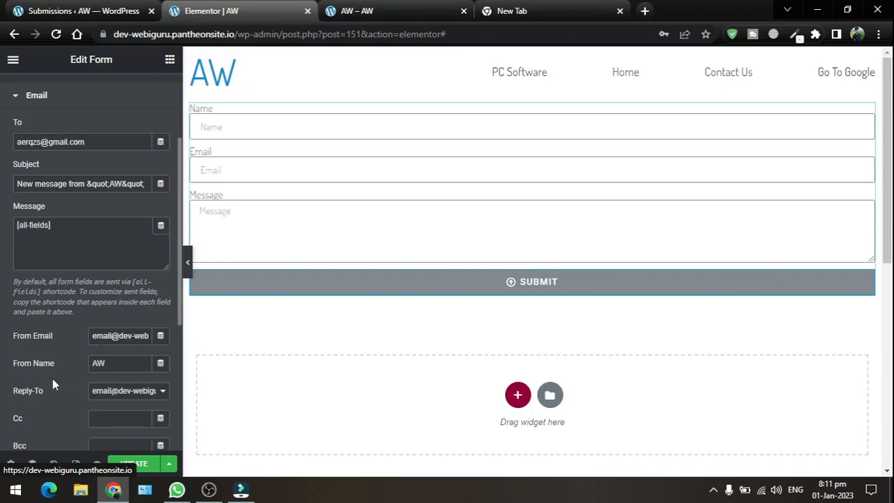
scroll(34, 395, down, 2)
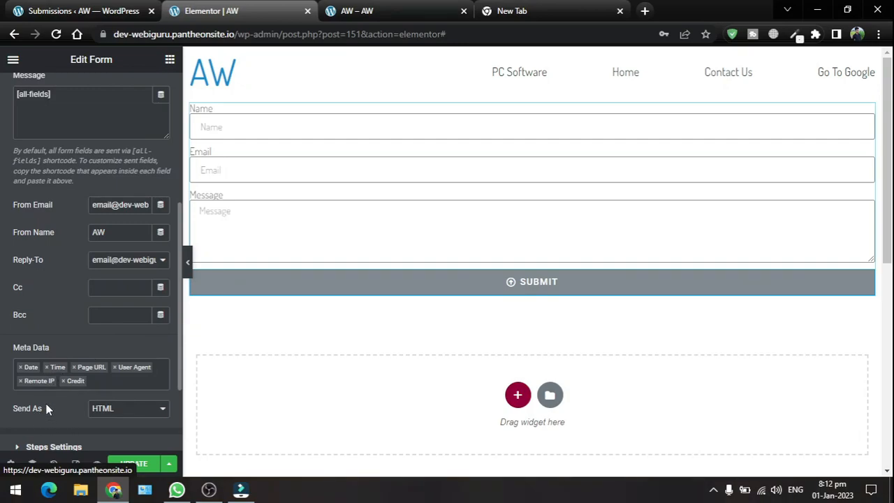
View the HTML and Plain choices for the email's Send As format, and return to the start of the Email settings.
click(129, 409)
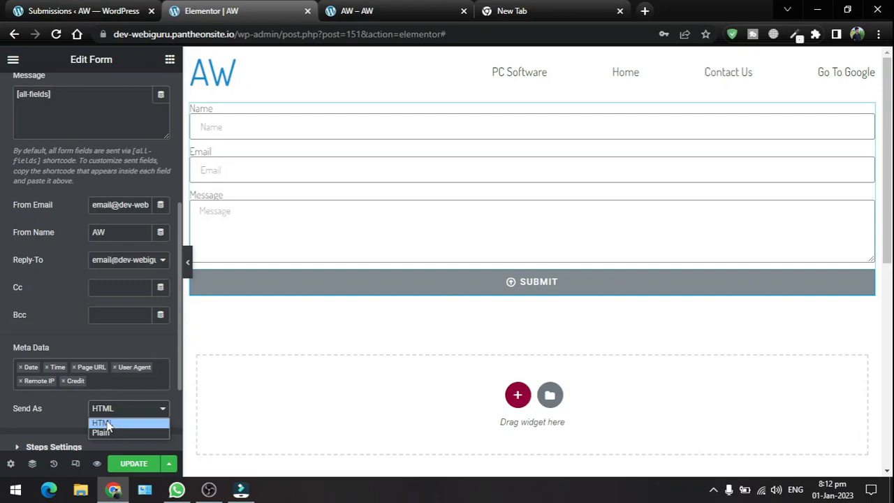
click(69, 408)
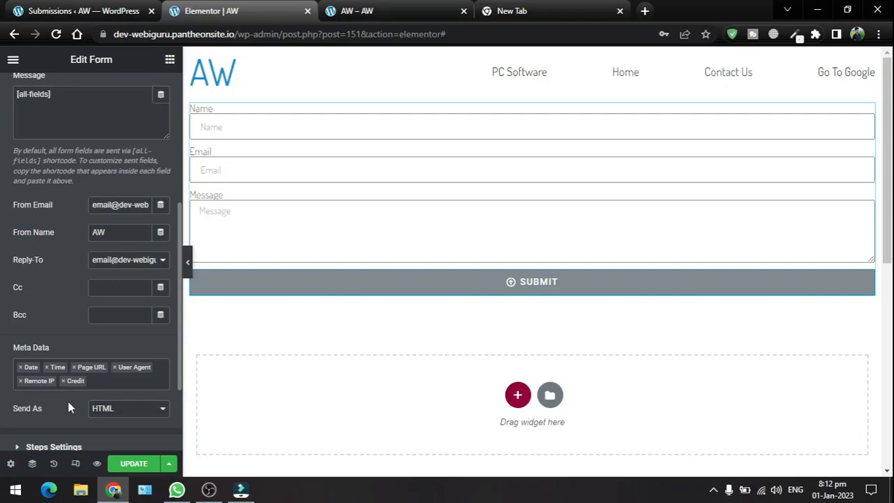
click(120, 413)
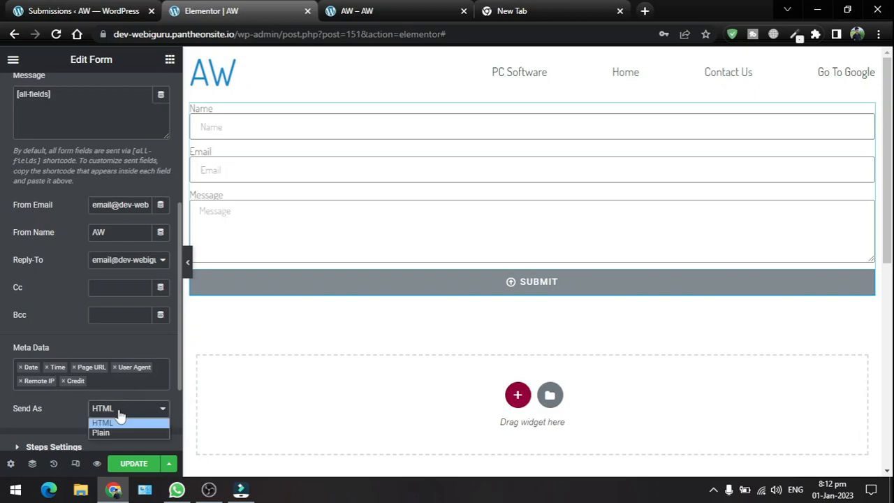
click(47, 413)
click(96, 412)
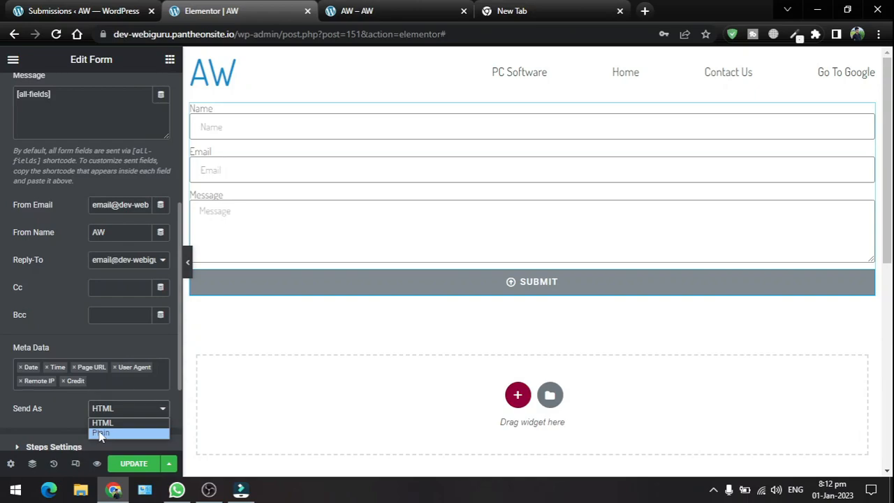
click(70, 409)
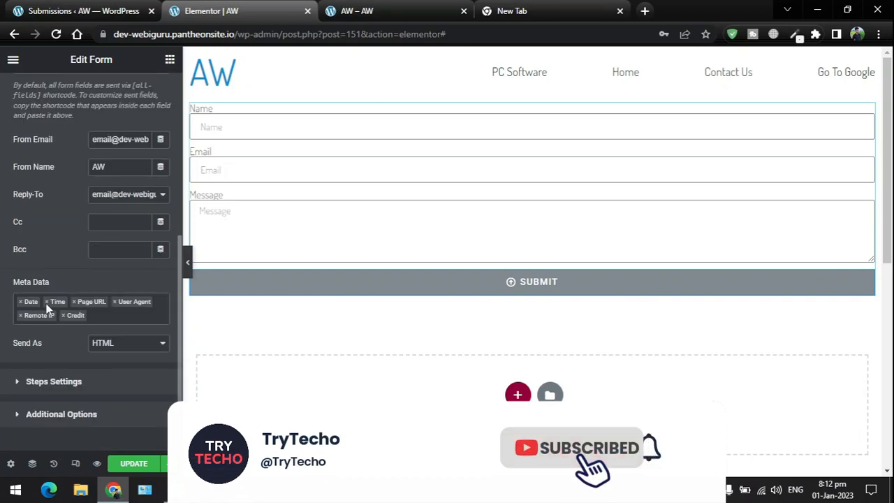
scroll(48, 301, up, 1)
scroll(48, 299, up, 3)
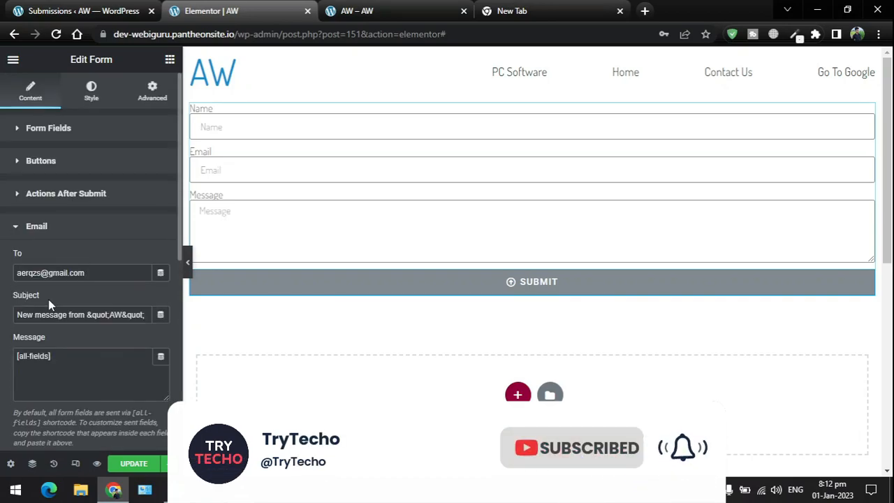